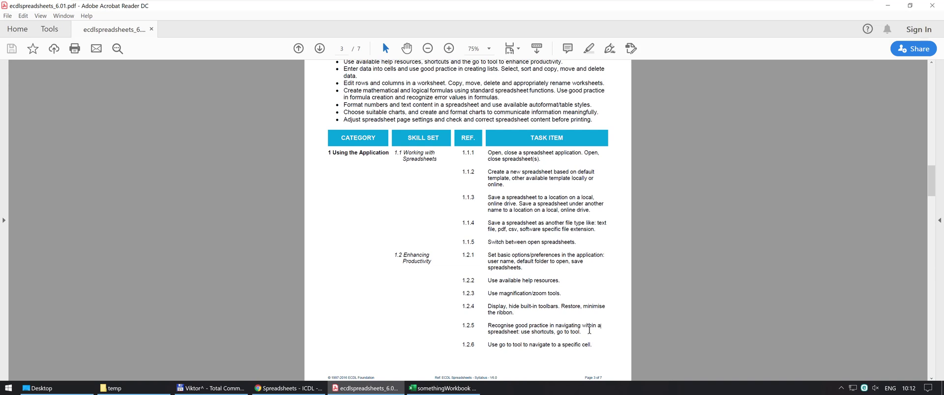
Review syllabus item 1.2.5 on navigating within a spreadsheet, and switch to the somethingWorkbook workbook in Excel
{"action": "left_click_drag", "start_coordinate": [589, 330], "coordinate": [516, 332]}
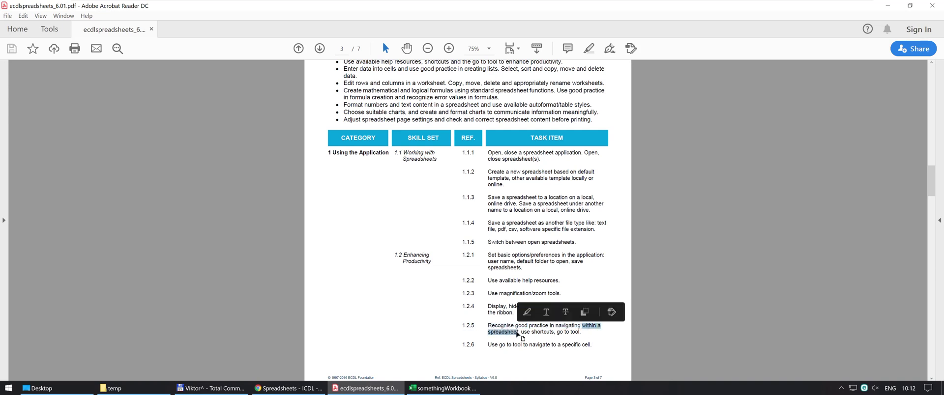
{"action": "left_click", "coordinate": [517, 333]}
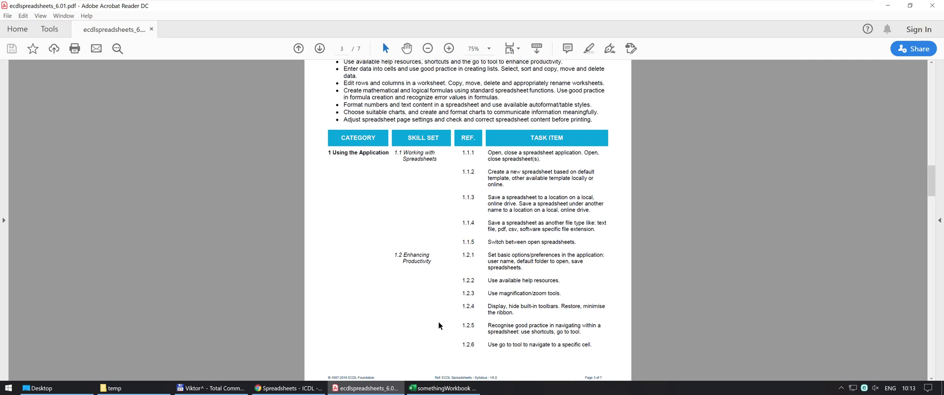
{"action": "key", "text": "alt+Tab"}
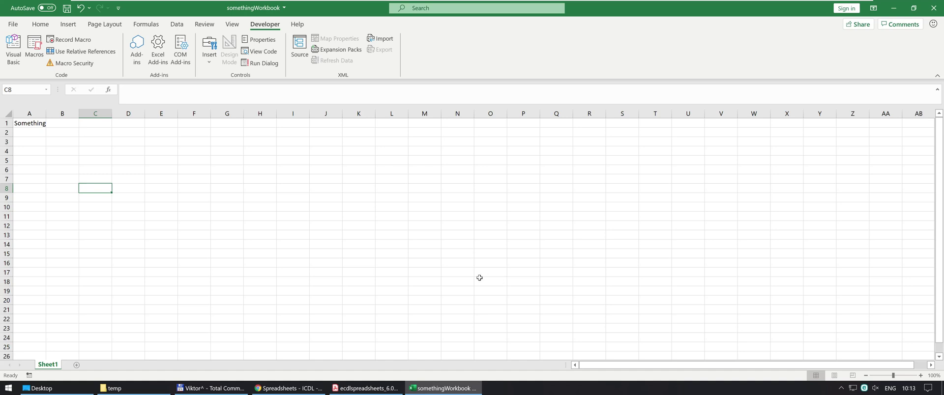
Zoom the somethingWorkbook sheet out to 40% and back in to 100%
{"action": "scroll", "coordinate": [442, 271], "scroll_direction": "down", "scroll_amount": 3}
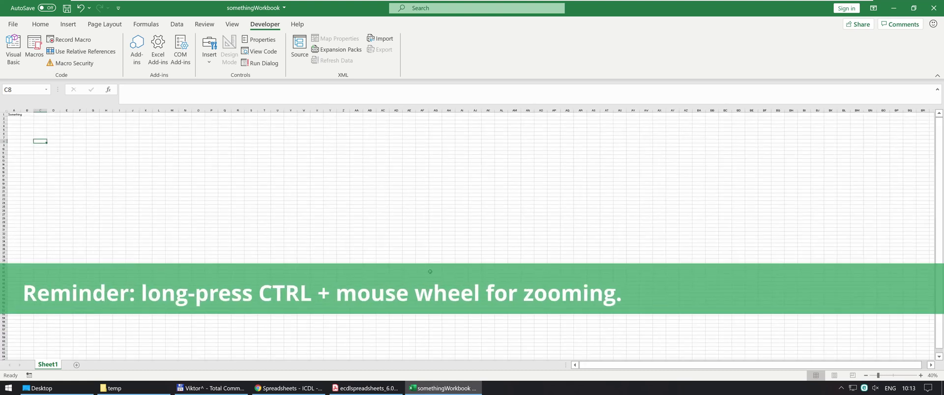
{"action": "scroll", "coordinate": [429, 272], "scroll_direction": "up", "scroll_amount": 1}
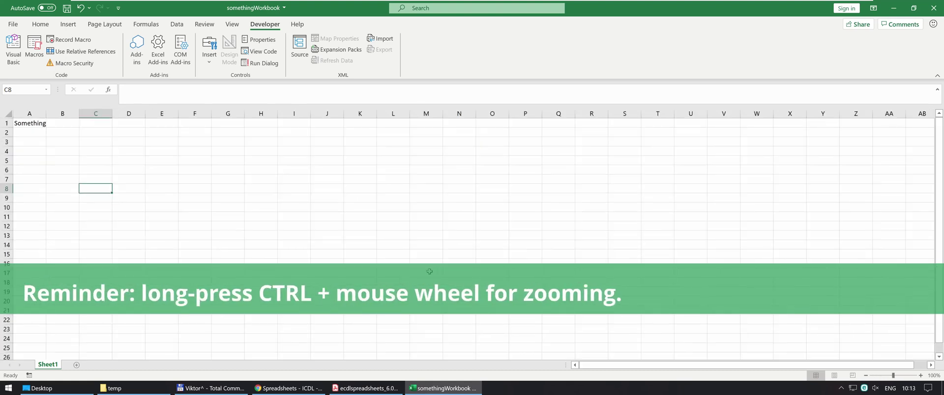
{"action": "scroll", "coordinate": [429, 271], "scroll_direction": "up", "scroll_amount": 3}
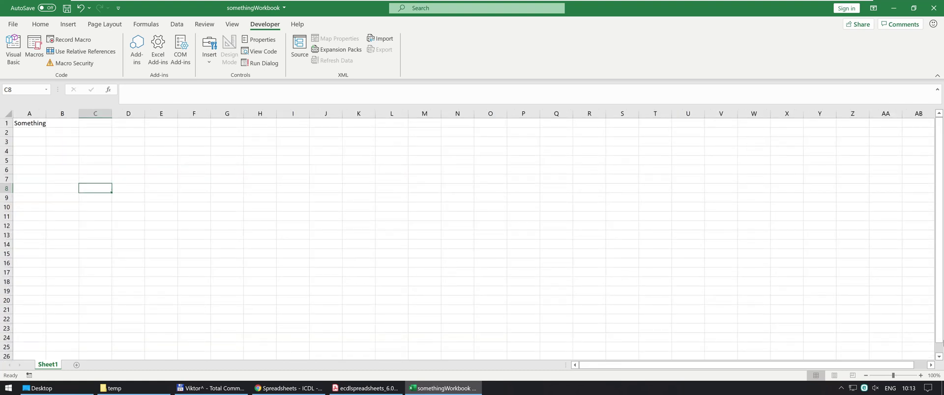
Set a custom magnification of 85% for the worksheet and return the zoom to 100%
{"action": "left_click", "coordinate": [934, 376]}
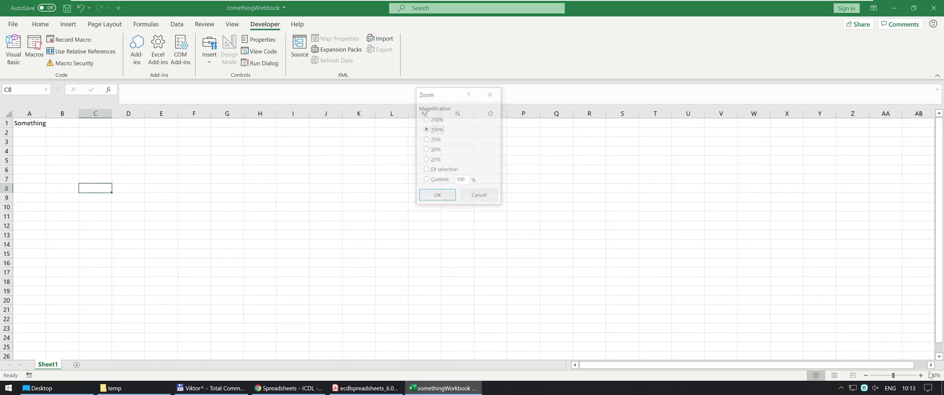
{"action": "double_click", "coordinate": [466, 180]}
{"action": "type", "text": "85"}
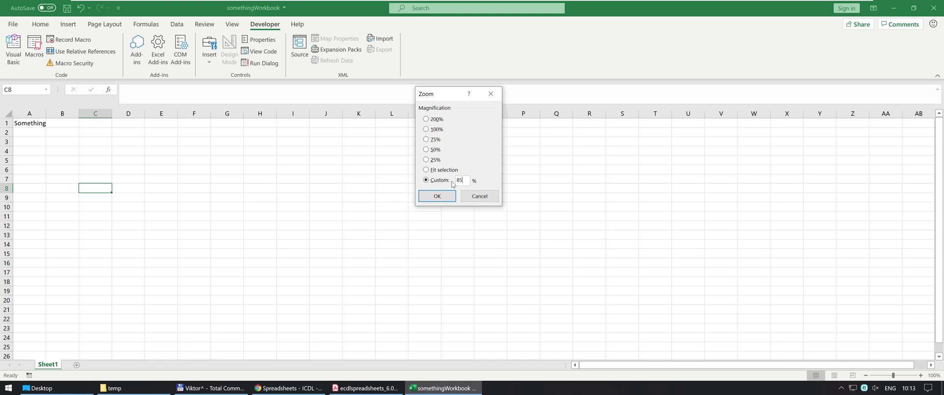
{"action": "key", "text": "Return"}
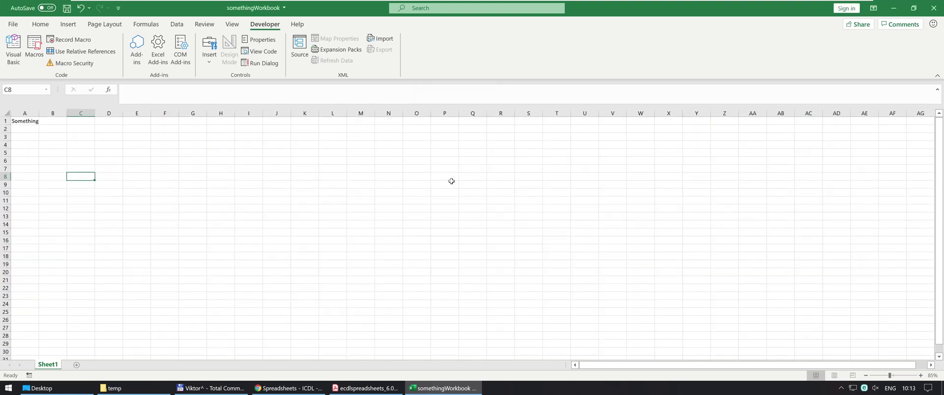
{"action": "scroll", "coordinate": [451, 181], "scroll_direction": "up", "scroll_amount": 1, "text": "ctrl"}
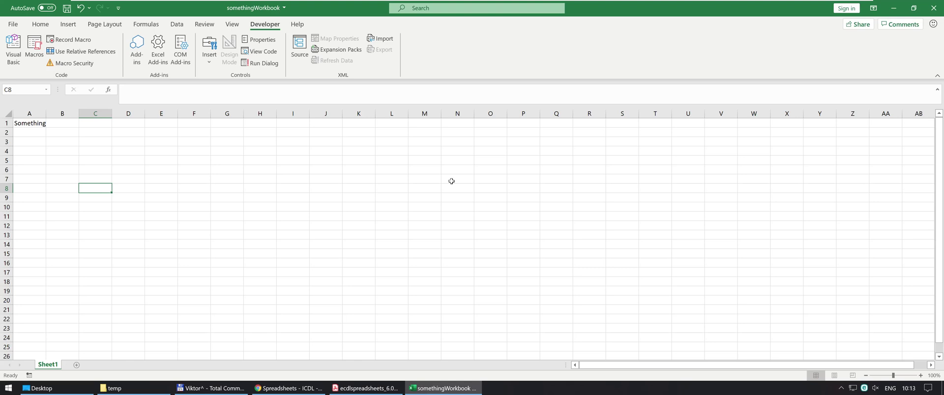
Show the desktop and open the ExcelSampleData workbook stored there
{"action": "key", "text": "super+d"}
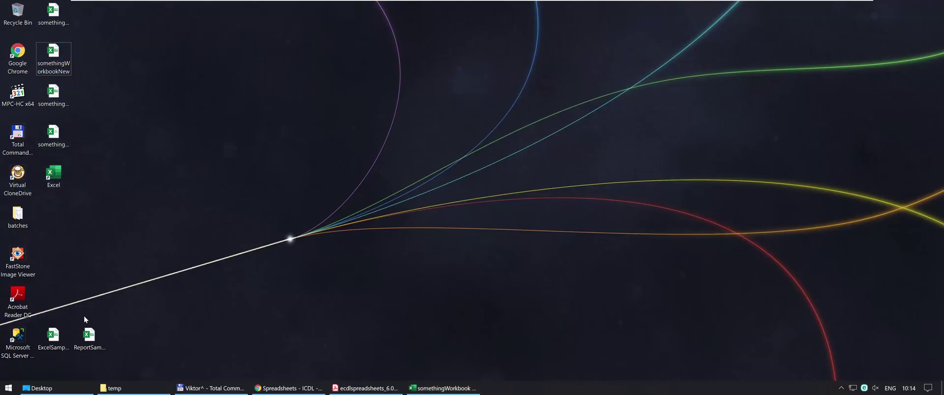
{"action": "double_click", "coordinate": [54, 336]}
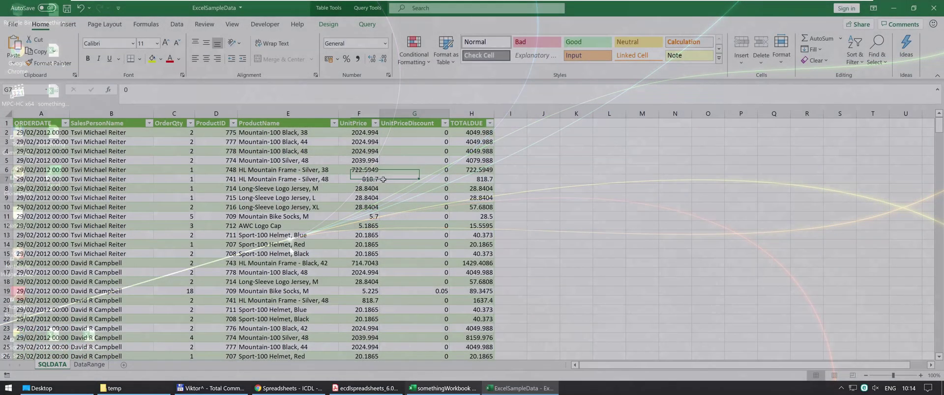
Move the active cell one cell at a time through the SQLDATA table to A11 in the ORDERDATE column
{"action": "key", "text": "Down"}
{"action": "key", "text": "Down"}
{"action": "key", "text": "Down"}
{"action": "key", "text": "Down"}
{"action": "key", "text": "Left"}
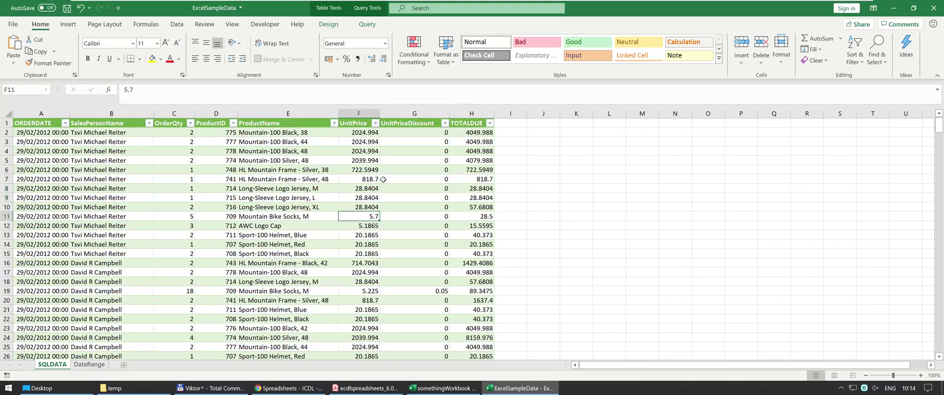
{"action": "key", "text": "Left"}
{"action": "key", "text": "Left"}
{"action": "key", "text": "Left"}
{"action": "key", "text": "Left"}
{"action": "key", "text": "Left"}
Move the active cell down the ORDERDATE column past the end of the table to A420
{"action": "key", "text": "Down"}
{"action": "key", "text": "Down"}
{"action": "key", "text": "Down"}
{"action": "key", "text": "Down"}
{"action": "key", "text": "Down"}
{"action": "key", "text": "Down"}
{"action": "key", "text": "Down"}
{"action": "key", "text": "Down"}
{"action": "key", "text": "Down"}
{"action": "key", "text": "Down"}
{"action": "key", "text": "Down"}
{"action": "key", "text": "Down"}
{"action": "key", "text": "Down"}
{"action": "key", "text": "Down"}
{"action": "key", "text": "Down"}
{"action": "key", "text": "Down"}
{"action": "key", "text": "Down"}
{"action": "key", "text": "Down"}
{"action": "key", "text": "Down"}
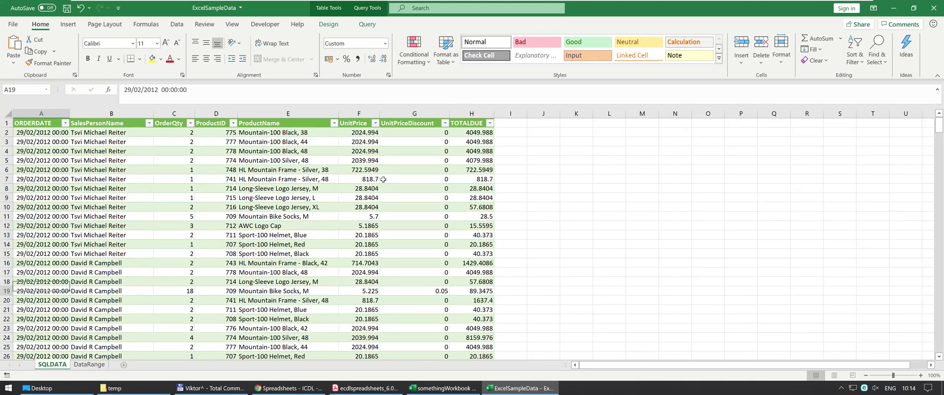
{"action": "key", "text": "Down"}
{"action": "key", "text": "Down"}
{"action": "key", "text": "Down"}
{"action": "key", "text": "Down"}
{"action": "key", "text": "Down"}
{"action": "key", "text": "Down"}
{"action": "key", "text": "Down"}
{"action": "key", "text": "Down"}
{"action": "key", "text": "Down"}
{"action": "key", "text": "Down"}
{"action": "key", "text": "Down"}
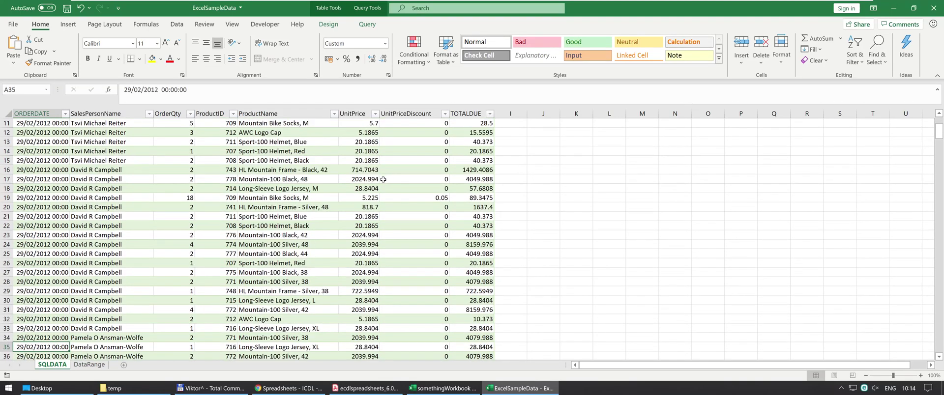
{"action": "key", "text": "Down"}
{"action": "key", "text": "Down"}
{"action": "key", "text": "Down"}
{"action": "key", "text": "Down"}
{"action": "key", "text": "Down"}
{"action": "key", "text": "Down"}
{"action": "key", "text": "Down"}
{"action": "key", "text": "Down"}
{"action": "key", "text": "Down"}
{"action": "key", "text": "Down"}
{"action": "key", "text": "Down"}
{"action": "key", "text": "Down"}
{"action": "key", "text": "Down"}
{"action": "key", "text": "Down"}
{"action": "key", "text": "Down"}
{"action": "key", "text": "Down"}
{"action": "key", "text": "Down"}
{"action": "key", "text": "Down"}
{"action": "key", "text": "Down"}
{"action": "key", "text": "Down"}
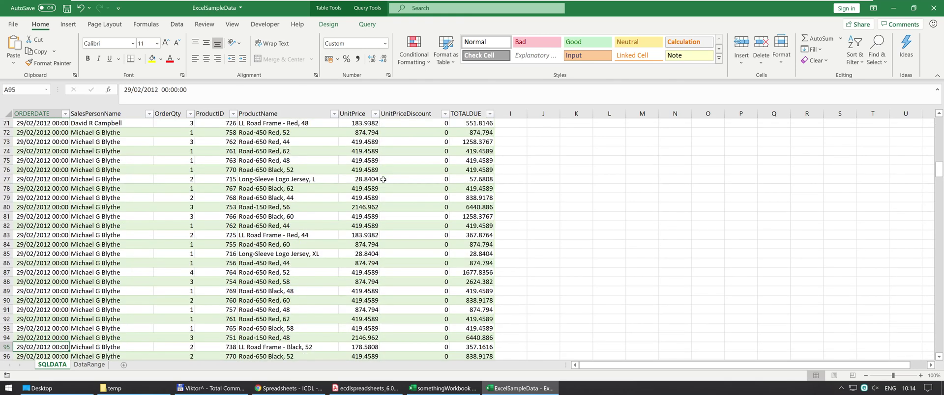
{"action": "key", "text": "Down"}
{"action": "key", "text": "Down"}
{"action": "key", "text": "Down"}
{"action": "key", "text": "Down"}
{"action": "key", "text": "Down"}
{"action": "key", "text": "Down"}
{"action": "key", "text": "Down"}
{"action": "key", "text": "Down"}
{"action": "key", "text": "Down"}
{"action": "key", "text": "Down"}
{"action": "key", "text": "Down"}
{"action": "key", "text": "Down"}
{"action": "key", "text": "Down"}
{"action": "key", "text": "Down"}
{"action": "key", "text": "Down"}
{"action": "key", "text": "Down"}
{"action": "key", "text": "Down"}
{"action": "key", "text": "Down"}
{"action": "key", "text": "Down"}
{"action": "key", "text": "Down"}
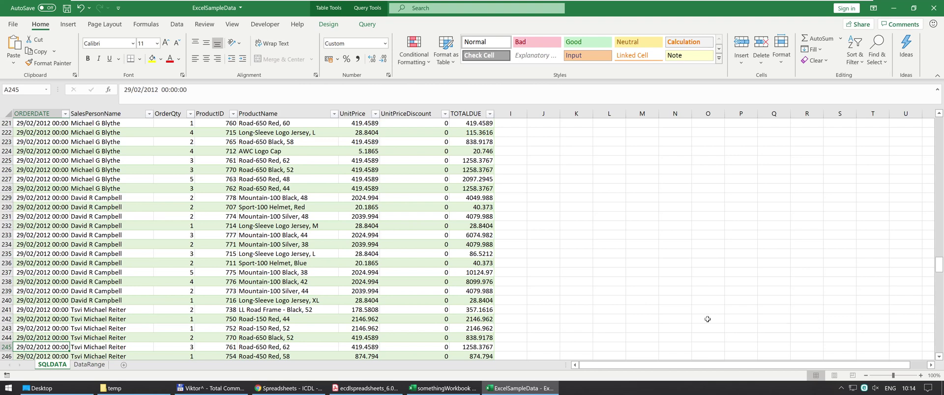
{"action": "key", "text": "Down"}
{"action": "key", "text": "Down"}
{"action": "key", "text": "Down"}
{"action": "key", "text": "Down"}
{"action": "key", "text": "Down"}
{"action": "key", "text": "Down"}
{"action": "key", "text": "Down"}
{"action": "key", "text": "Down"}
{"action": "key", "text": "Down"}
{"action": "key", "text": "Down"}
{"action": "key", "text": "Down"}
{"action": "key", "text": "Down"}
{"action": "key", "text": "Down"}
{"action": "key", "text": "Down"}
{"action": "key", "text": "Down"}
{"action": "key", "text": "Down"}
{"action": "key", "text": "Down"}
{"action": "key", "text": "Down"}
{"action": "key", "text": "Down"}
{"action": "key", "text": "Down"}
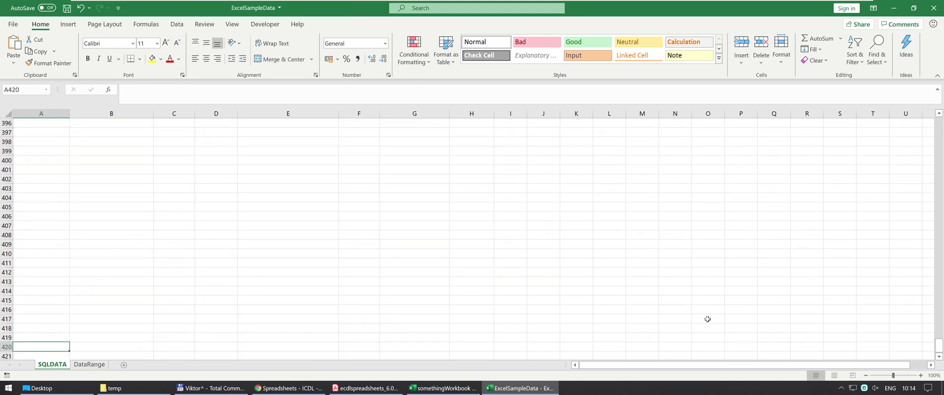
Move the active cell back up column A to the table's last row at A371
{"action": "key", "text": "Up"}
{"action": "key", "text": "Up"}
{"action": "key", "text": "Up"}
{"action": "key", "text": "Up"}
{"action": "key", "text": "Up"}
{"action": "key", "text": "Up"}
{"action": "key", "text": "Up"}
{"action": "key", "text": "Up"}
{"action": "key", "text": "Up"}
{"action": "key", "text": "Up"}
{"action": "key", "text": "Up"}
{"action": "key", "text": "Up"}
{"action": "key", "text": "Up"}
{"action": "key", "text": "Up"}
{"action": "key", "text": "Up"}
{"action": "key", "text": "Up"}
{"action": "key", "text": "Up"}
{"action": "key", "text": "Up"}
{"action": "key", "text": "Up"}
{"action": "key", "text": "Up"}
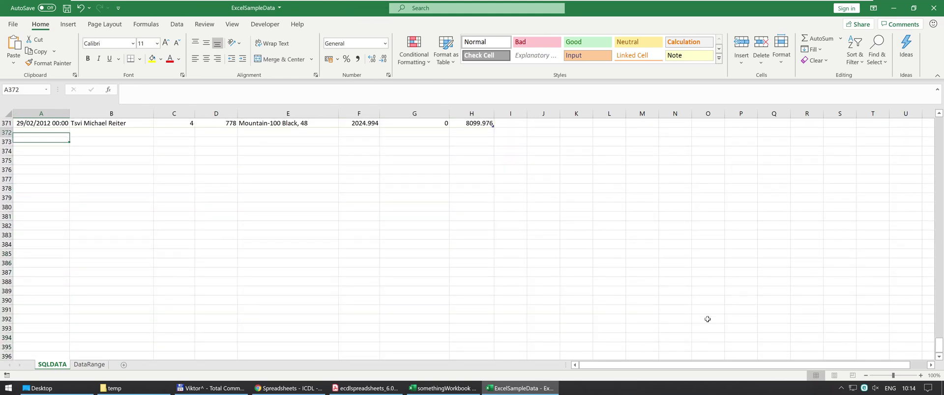
{"action": "key", "text": "Up"}
{"action": "key", "text": "Up"}
{"action": "key", "text": "Up"}
{"action": "key", "text": "Up"}
{"action": "key", "text": "Up"}
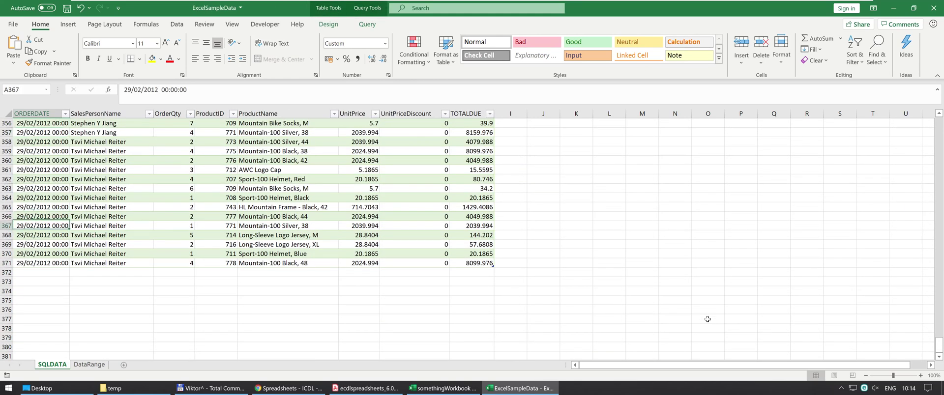
{"action": "key", "text": "Down"}
{"action": "key", "text": "Down"}
{"action": "key", "text": "Down"}
{"action": "key", "text": "Down"}
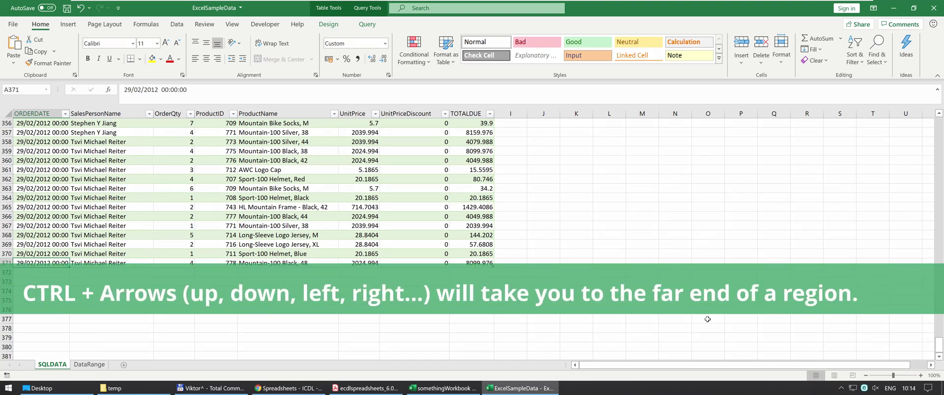
Move the active cell by cell along row 371 to I371, just past the TOTALDUE column
{"action": "key", "text": "Right"}
{"action": "key", "text": "Right"}
{"action": "key", "text": "Right"}
{"action": "key", "text": "Right"}
{"action": "key", "text": "Right"}
{"action": "key", "text": "Right"}
{"action": "key", "text": "Right"}
{"action": "key", "text": "Right"}
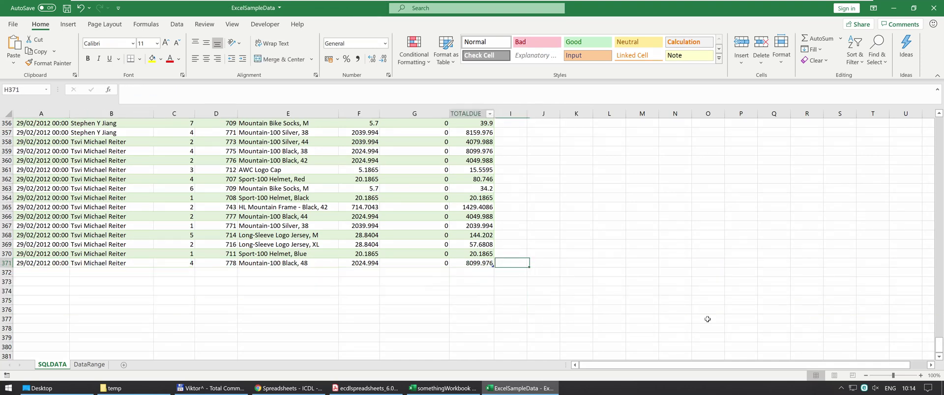
Jump back along row 371 to the ORDERDATE column and up to its header in A1
{"action": "key", "text": "ctrl+Left"}
{"action": "key", "text": "ctrl+Left"}
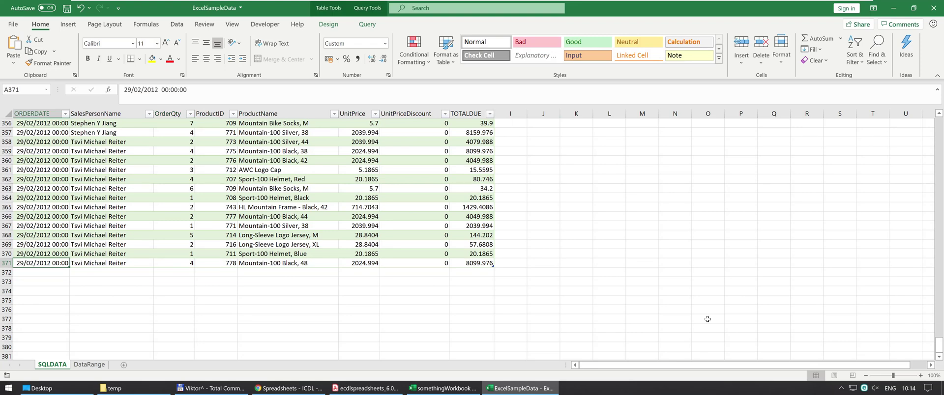
{"action": "key", "text": "ctrl+Up"}
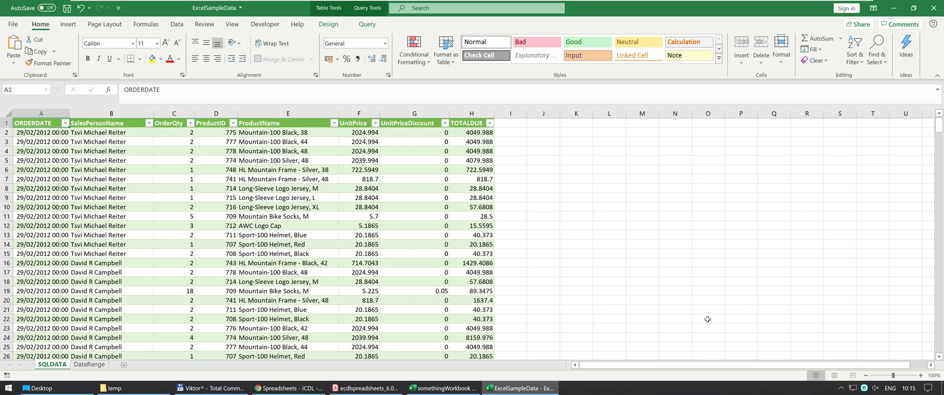
Jump along the table's edges from A1 to A371, H371 and back to A371, and return directly to A1
{"action": "key", "text": "ctrl+Down"}
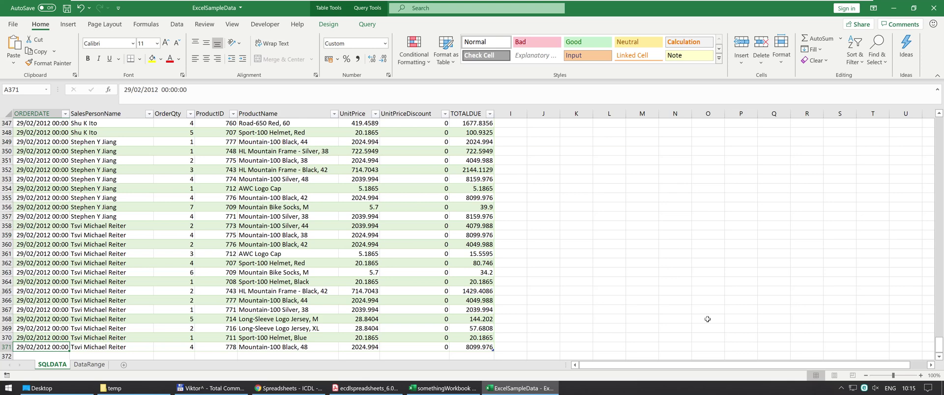
{"action": "key", "text": "ctrl+Right"}
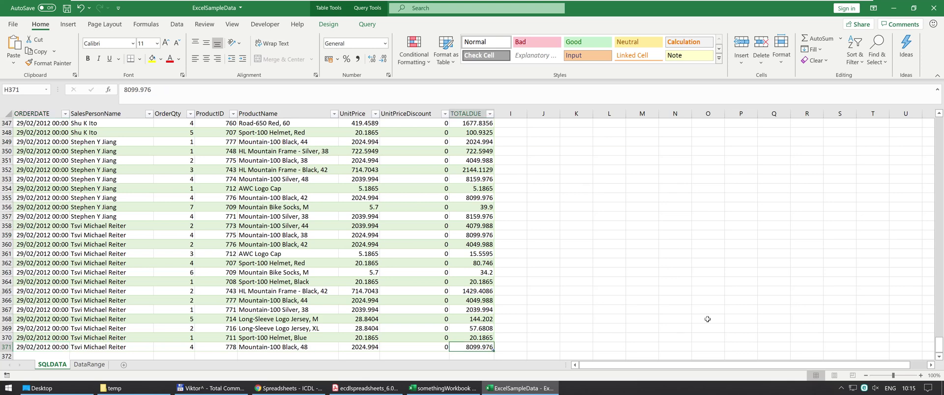
{"action": "key", "text": "ctrl+Left"}
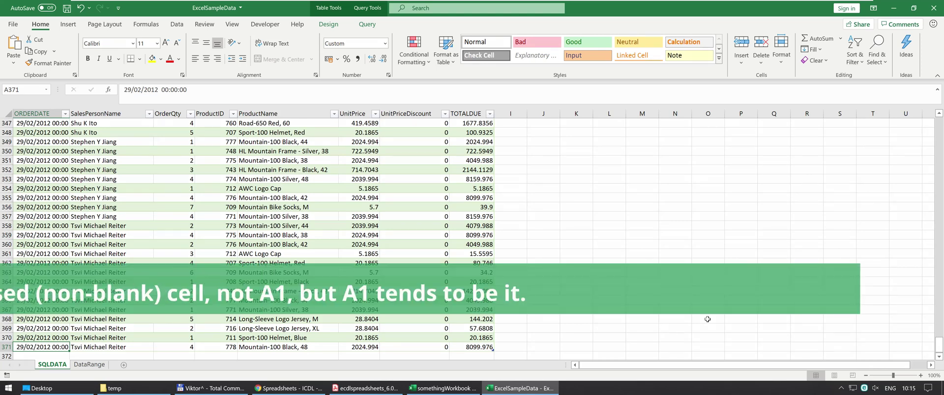
{"action": "key", "text": "ctrl+Home"}
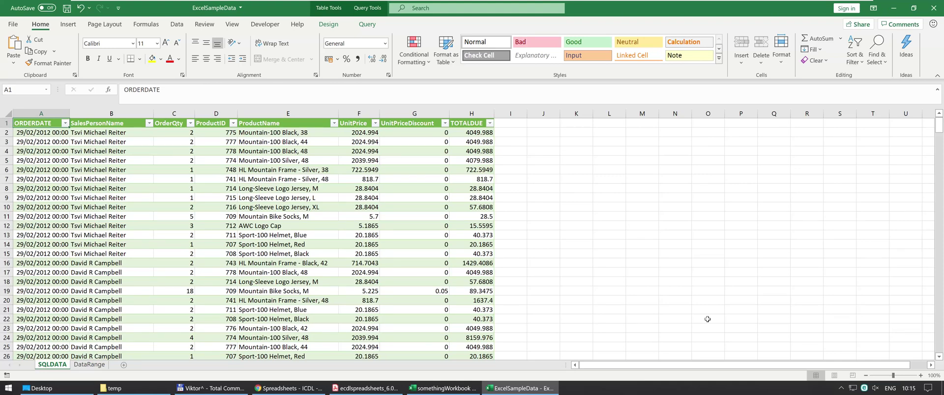
Switch to the DataRange sheet, back to SQLDATA, and to DataRange again
{"action": "left_click", "coordinate": [91, 364]}
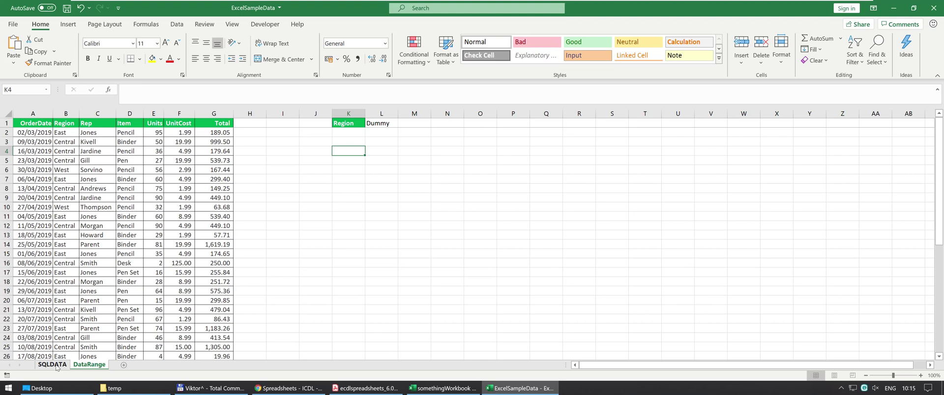
{"action": "left_click", "coordinate": [52, 364]}
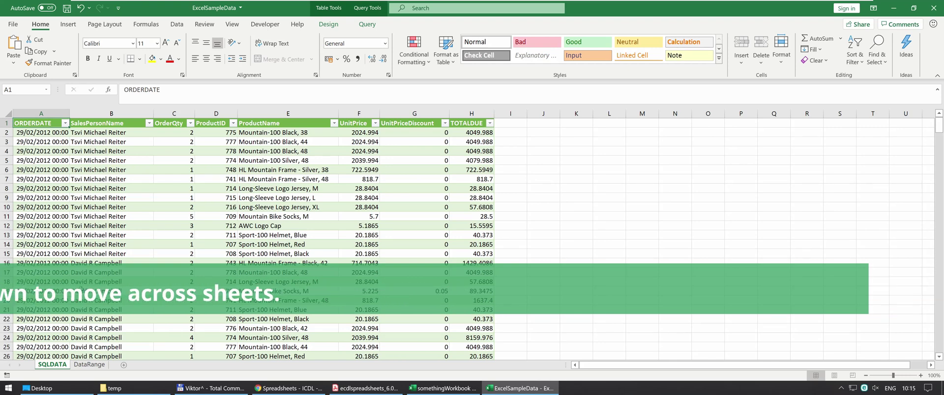
{"action": "key", "text": "ctrl+Page_Down"}
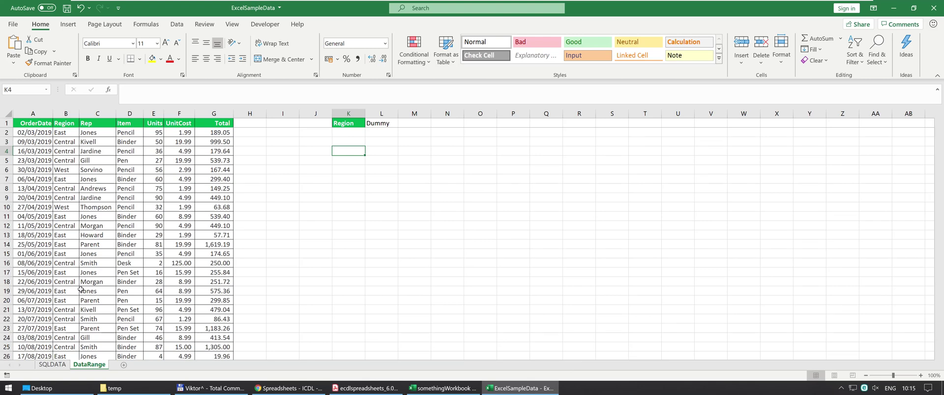
Return to the SQLDATA sheet and go directly to cell A100 by its cell reference
{"action": "key", "text": "ctrl+Page_Up"}
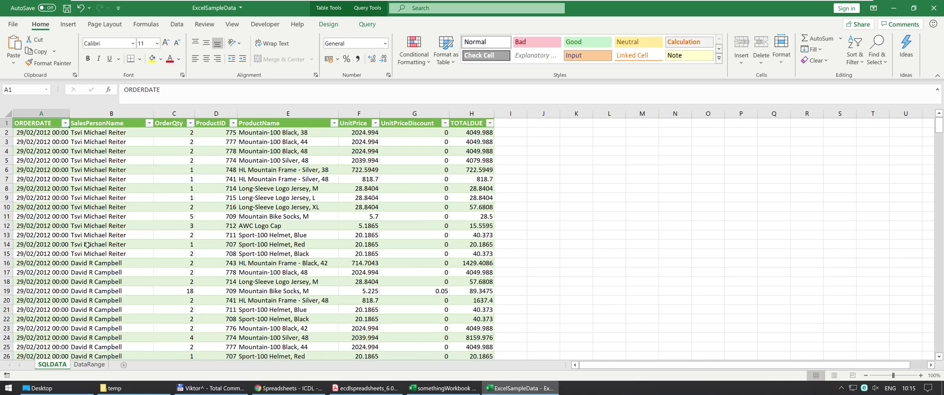
{"action": "left_click", "coordinate": [27, 88]}
{"action": "type", "text": "A100"}
{"action": "key", "text": "Return"}
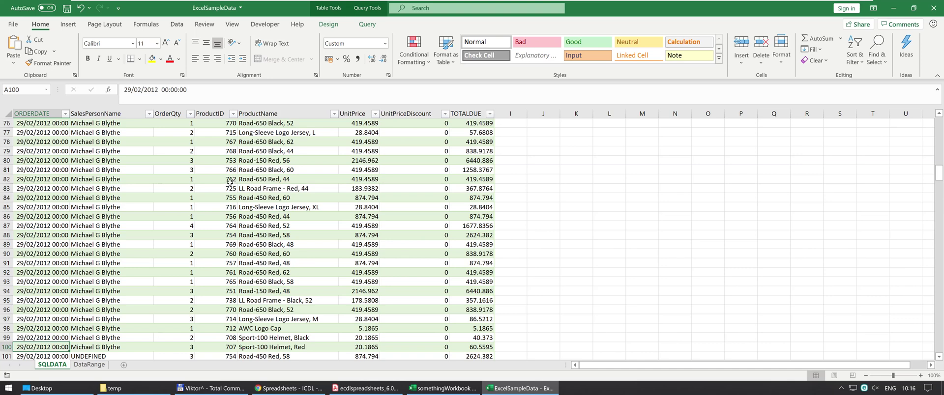
Use the Go To tool to select the Query1 table range, and display the View commands
{"action": "key", "text": "ctrl+g"}
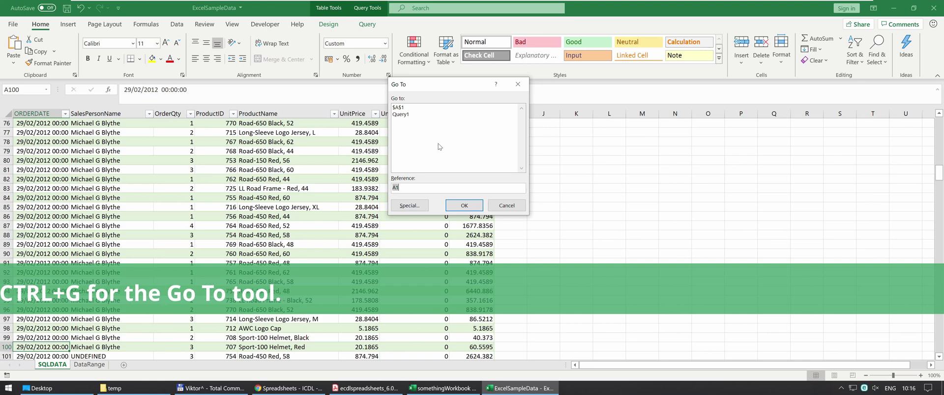
{"action": "left_click", "coordinate": [413, 116]}
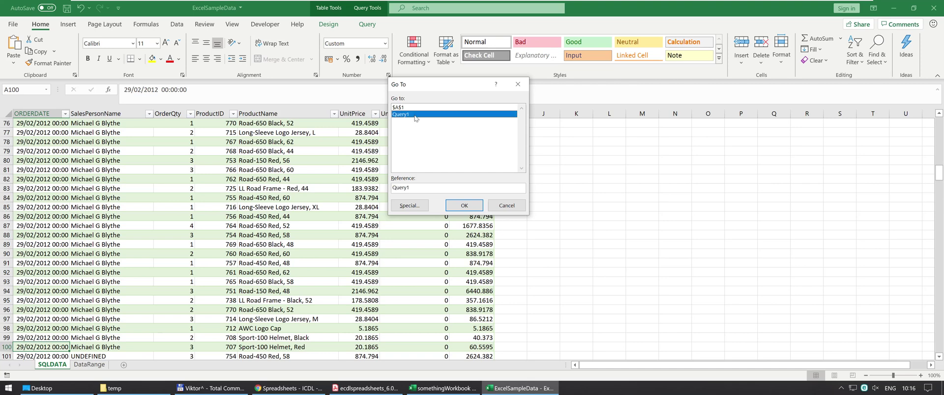
{"action": "left_click", "coordinate": [464, 206]}
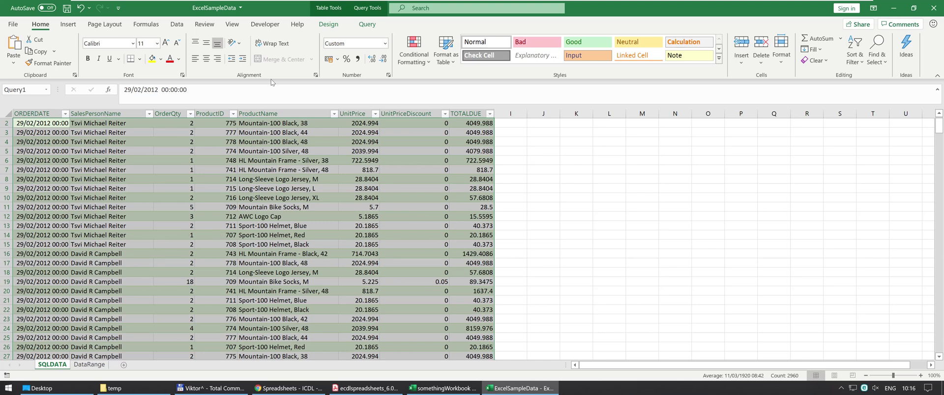
{"action": "left_click", "coordinate": [230, 26]}
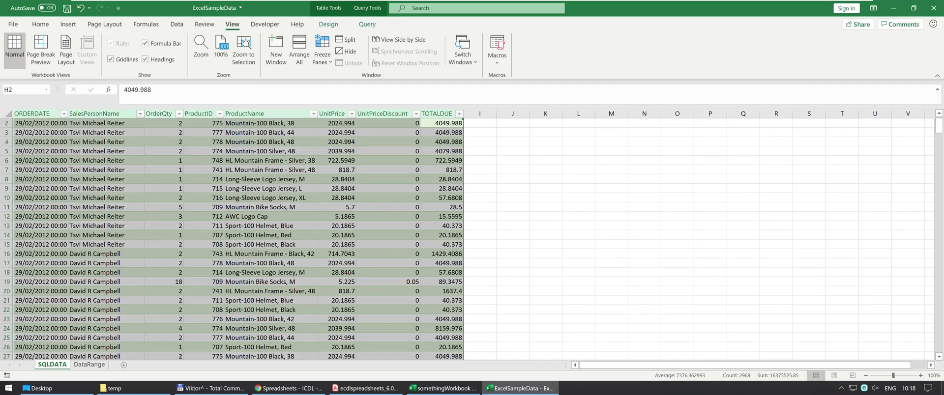
Switch to the ecdlspreadsheets_6.01.pdf syllabus in Adobe Acrobat Reader, select the text of task item 1.2.6, and look ahead to category 2 Cells
{"action": "left_click", "coordinate": [366, 389]}
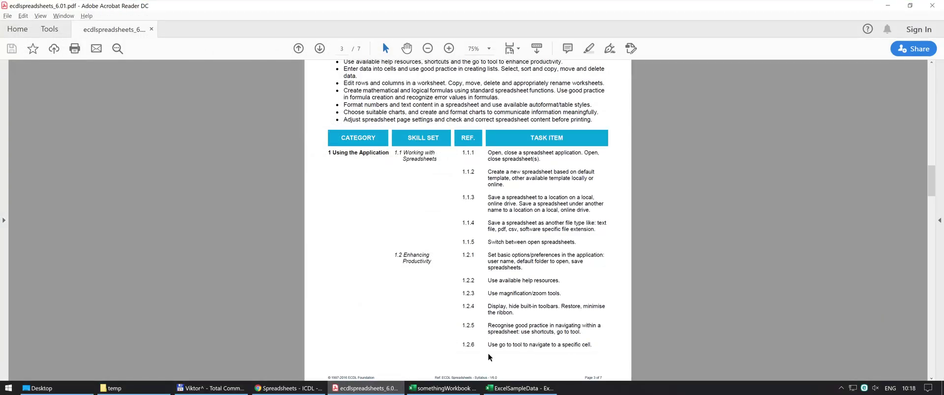
{"action": "left_click_drag", "start_coordinate": [490, 346], "coordinate": [593, 346]}
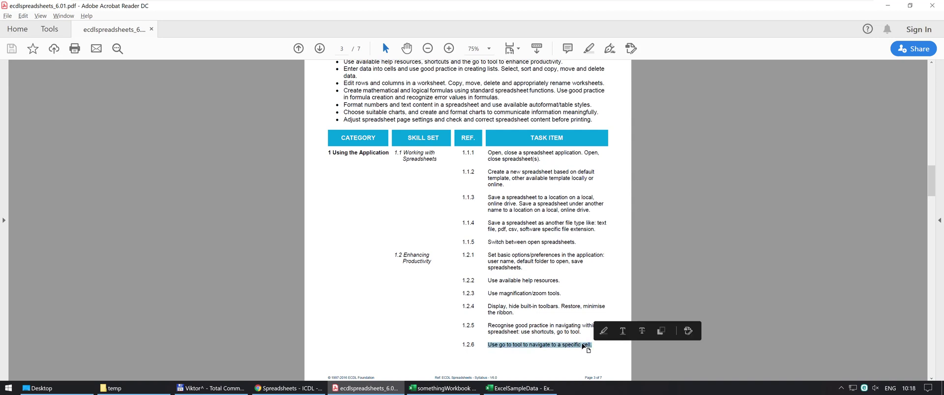
{"action": "scroll", "coordinate": [582, 344], "scroll_direction": "down", "scroll_amount": 5}
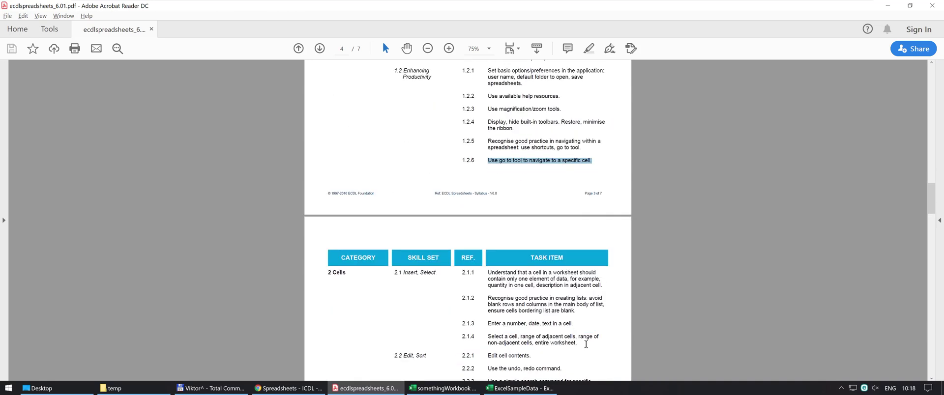